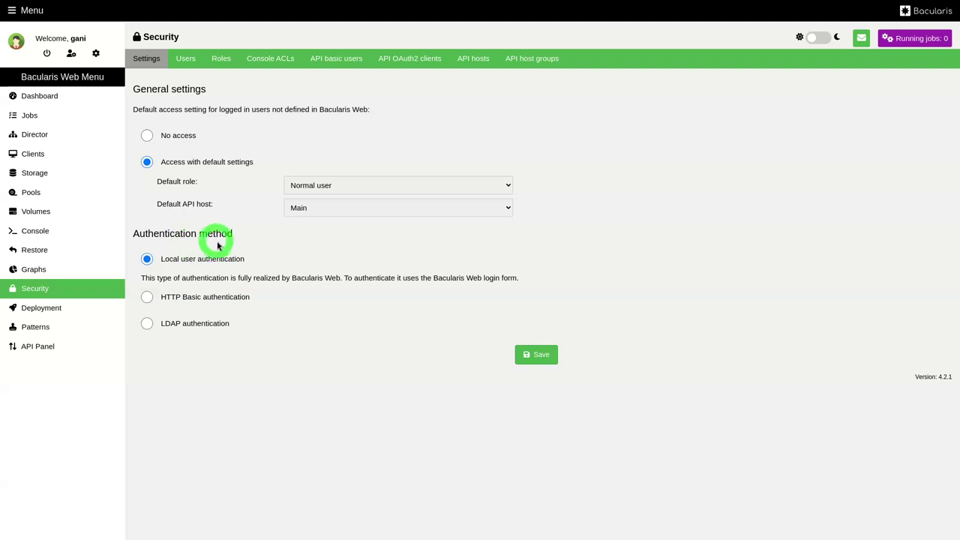
Check the existing users list, and in the security settings choose LDAP authentication with server 10.0.0.1 and StartTLS encryption.
{"action": "left_click", "coordinate": [192, 63]}
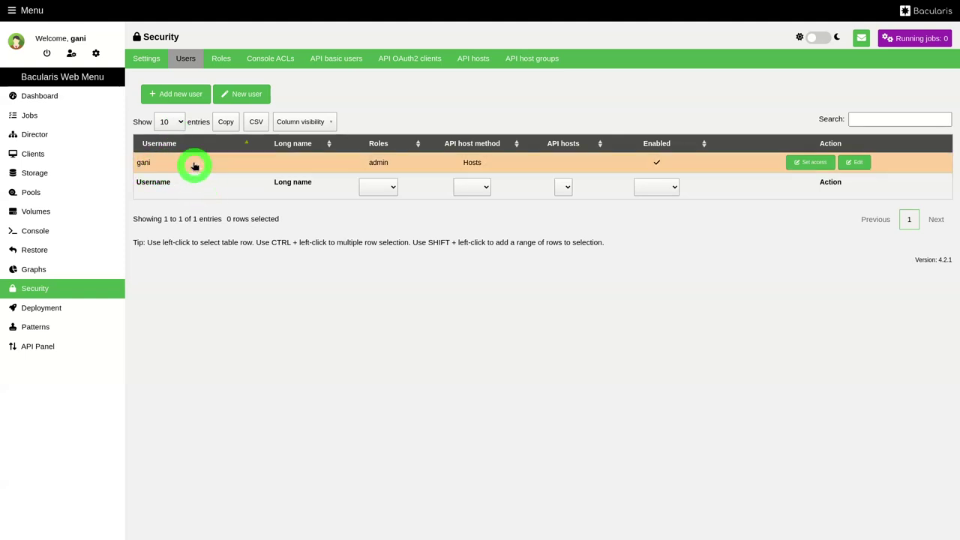
{"action": "left_click", "coordinate": [159, 63]}
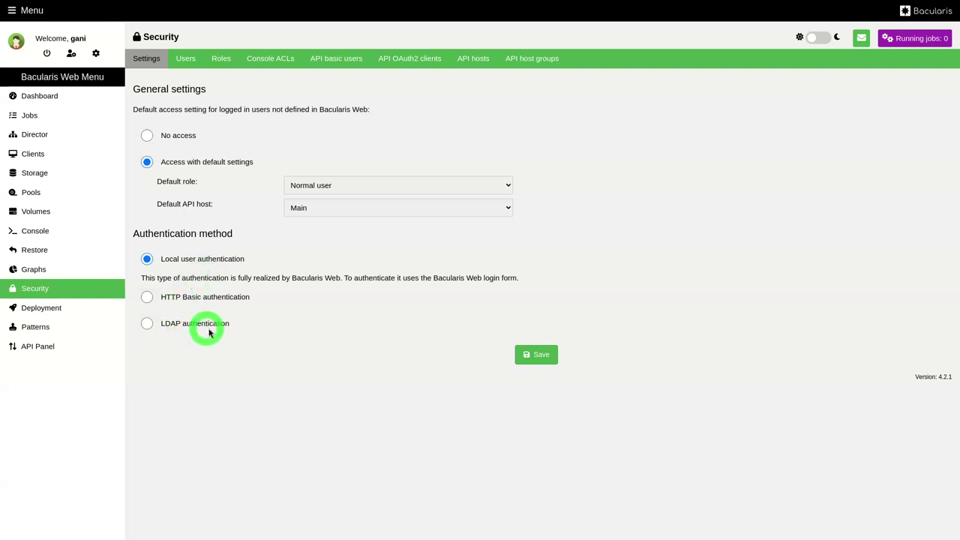
{"action": "left_click", "coordinate": [148, 324]}
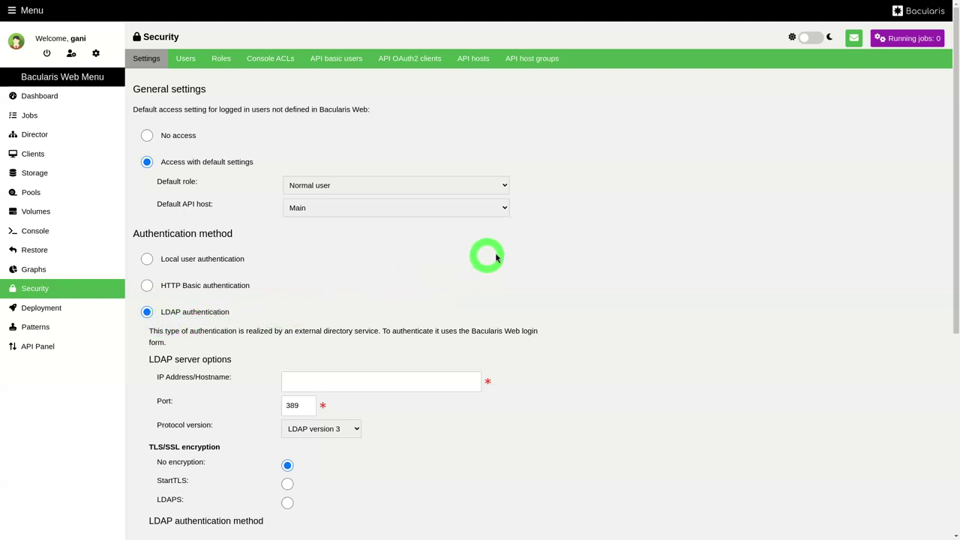
{"action": "scroll", "coordinate": [536, 240], "scroll_direction": "down", "scroll_amount": 5}
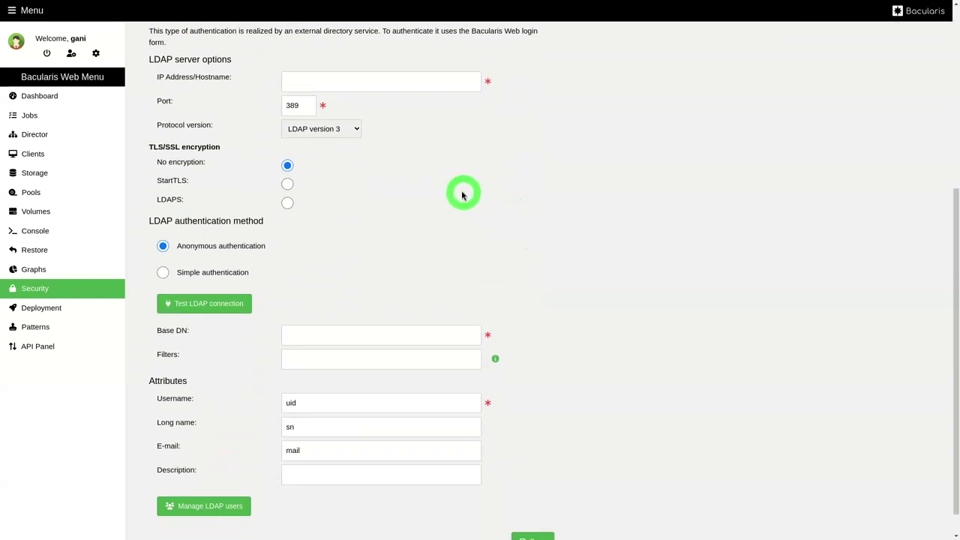
{"action": "left_click", "coordinate": [369, 87]}
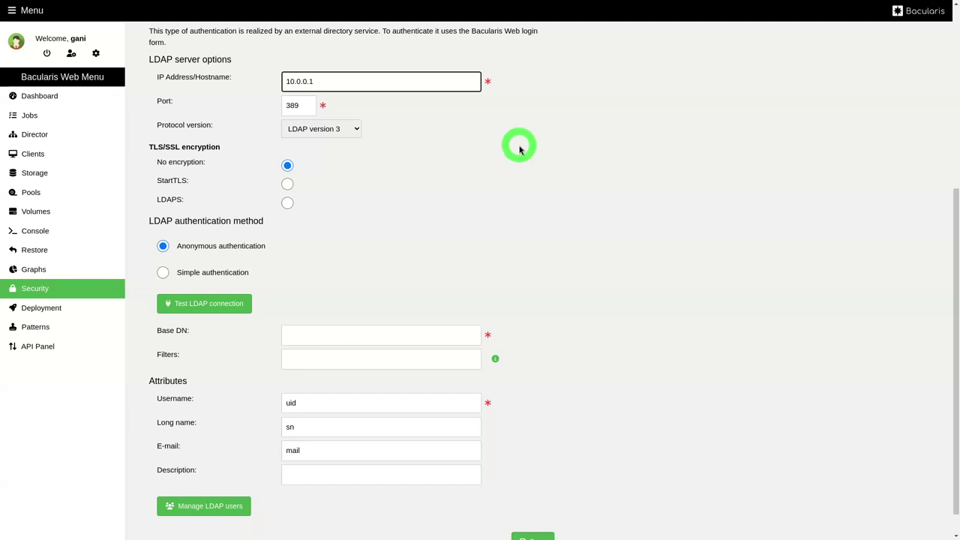
{"action": "left_click", "coordinate": [288, 185]}
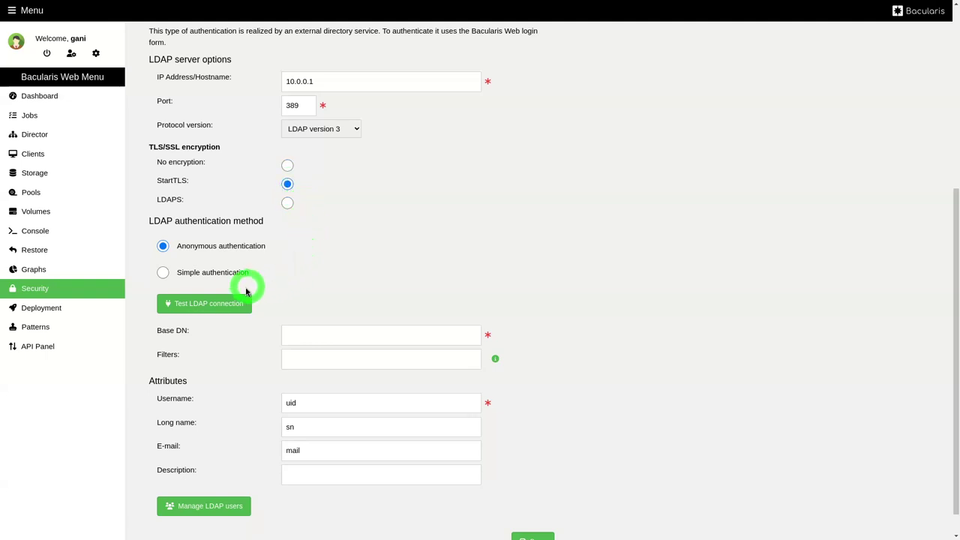
Set simple LDAP authentication with manager DN cn=Manager,dc=gani,dc=ok and the manager password, and test the LDAP connection.
{"action": "left_click", "coordinate": [162, 274]}
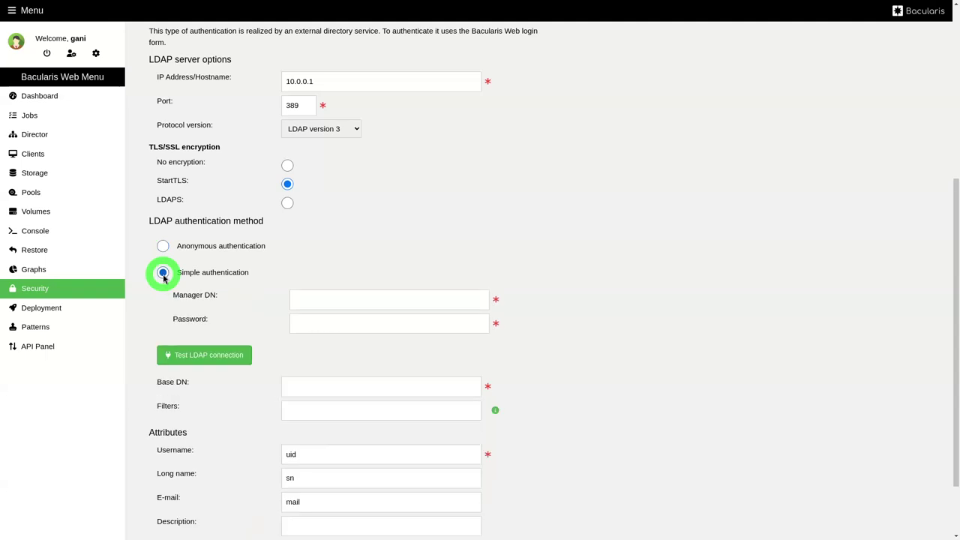
{"action": "left_click", "coordinate": [309, 299]}
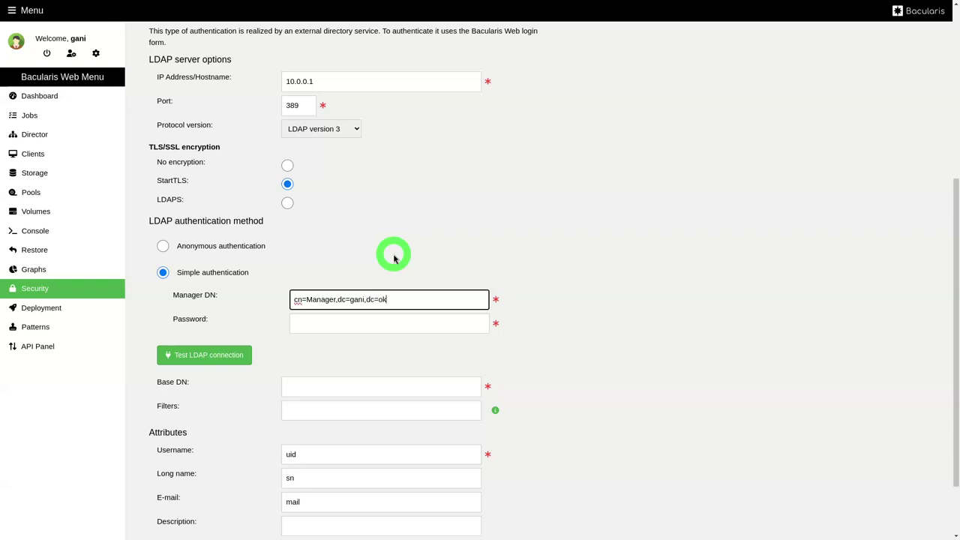
{"action": "left_click", "coordinate": [336, 321]}
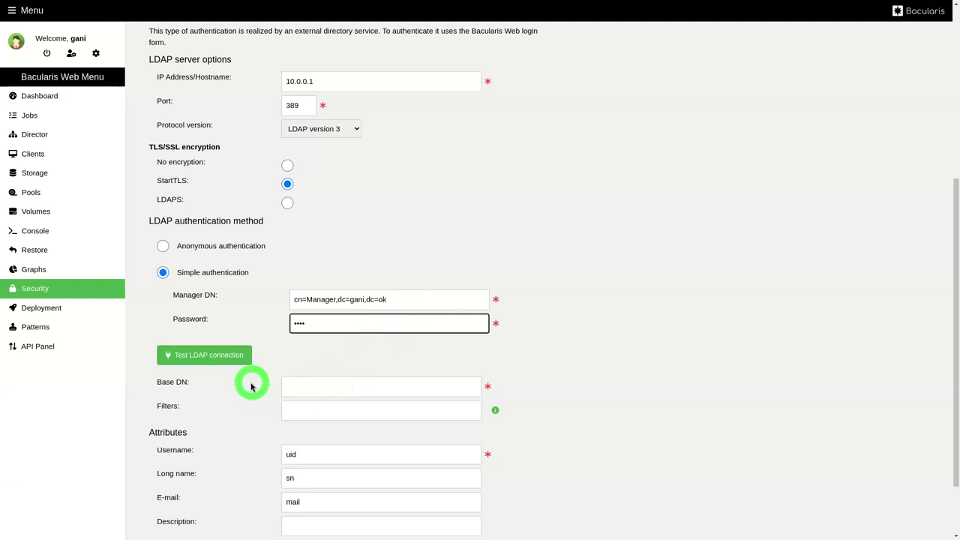
{"action": "left_click", "coordinate": [225, 358]}
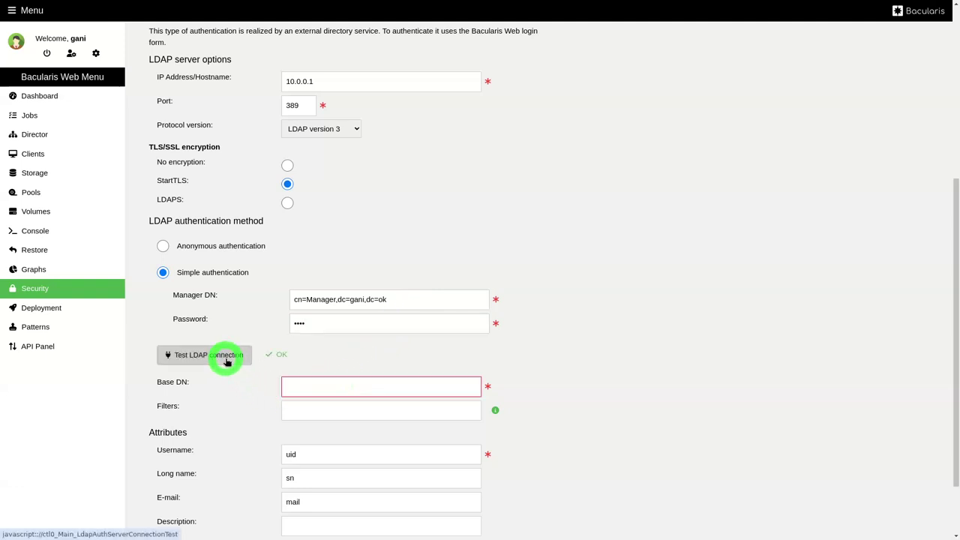
Set the base DN to dc=gani,dc=ok and map the long name attribute to cn and the description attribute to sn.
{"action": "left_click", "coordinate": [303, 385]}
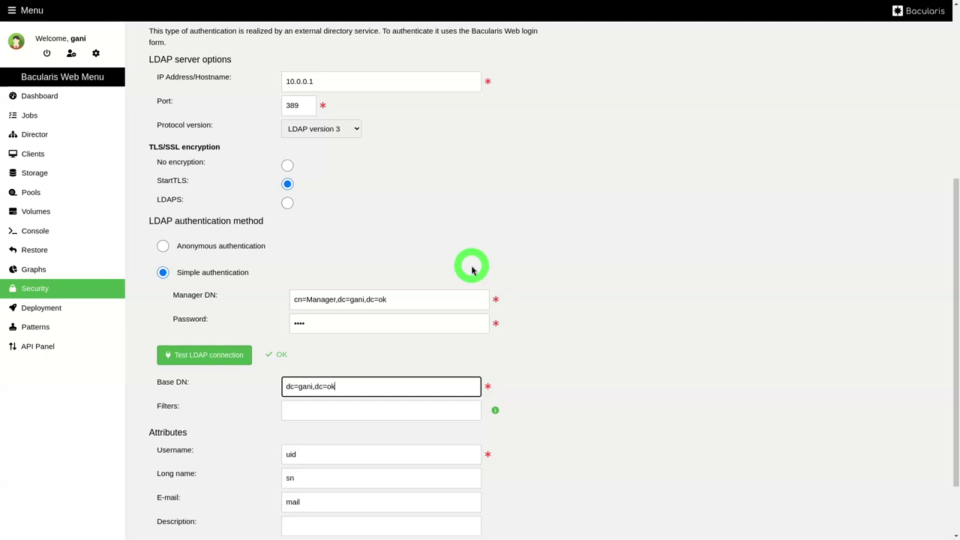
{"action": "scroll", "coordinate": [469, 283], "scroll_direction": "down", "scroll_amount": 2}
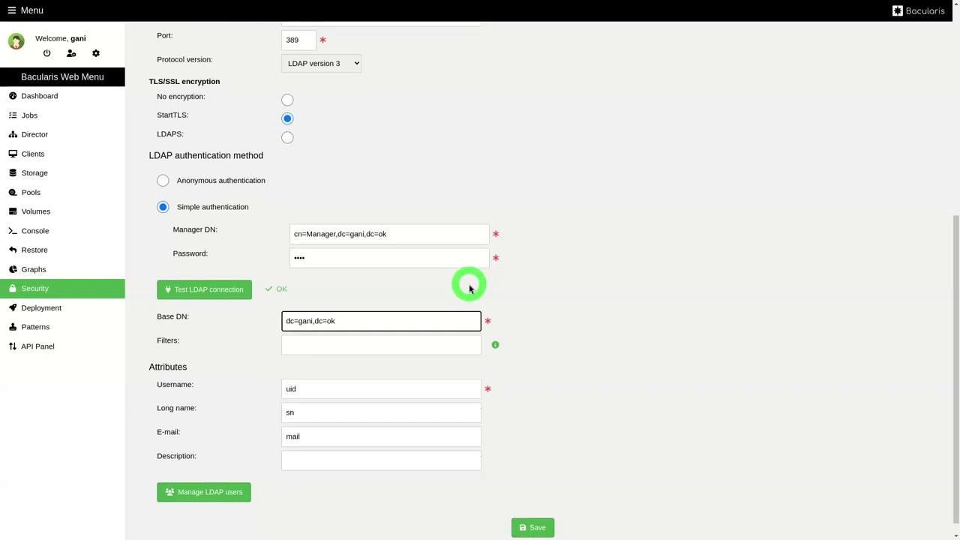
{"action": "left_click", "coordinate": [495, 329]}
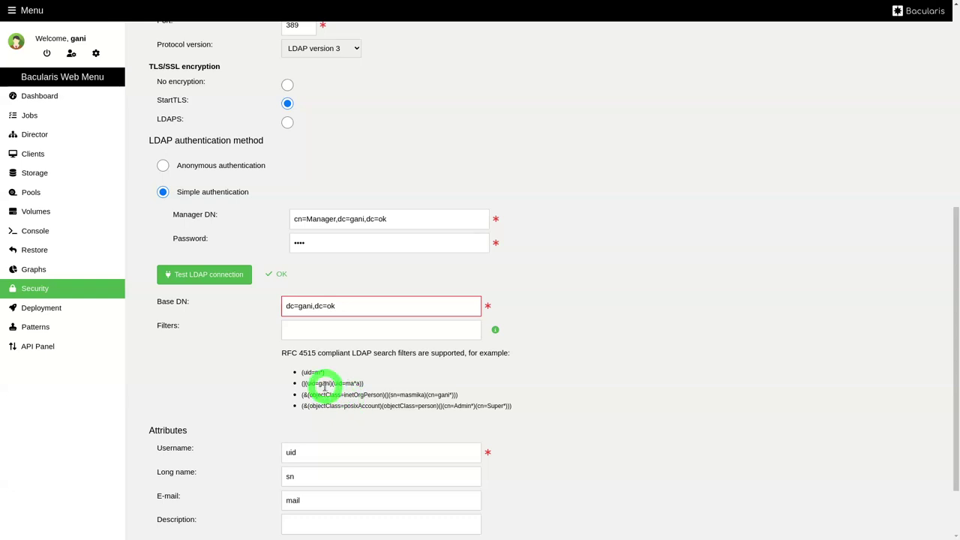
{"action": "left_click", "coordinate": [495, 331]}
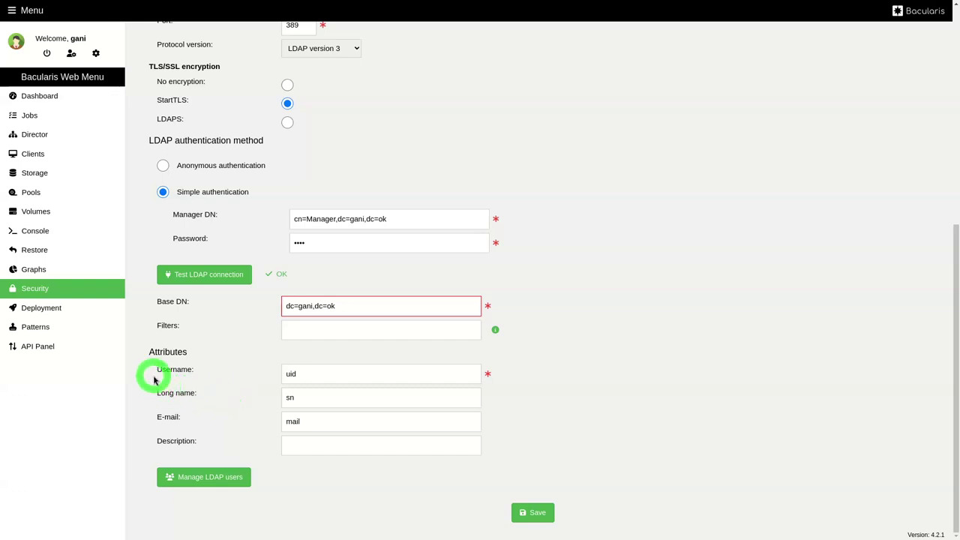
{"action": "left_click", "coordinate": [311, 397]}
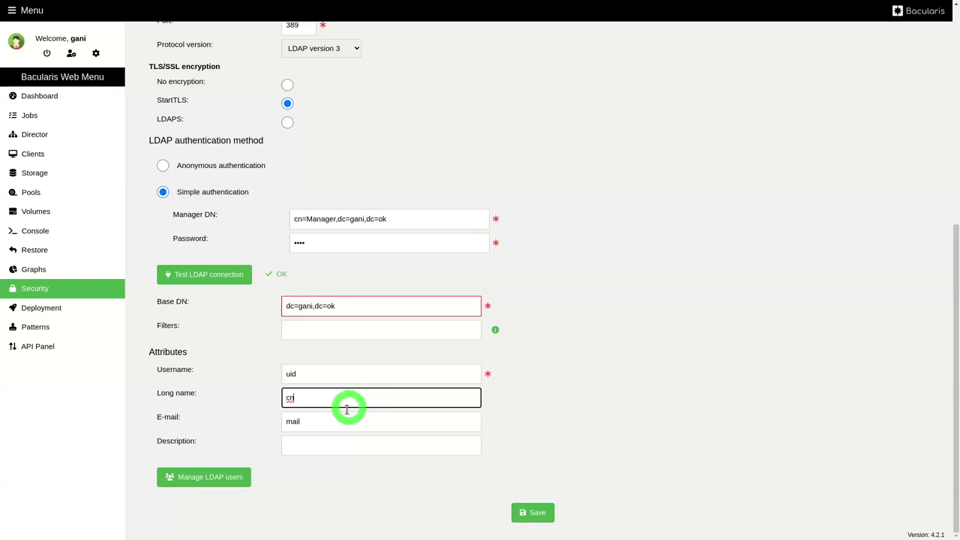
{"action": "left_click", "coordinate": [325, 444]}
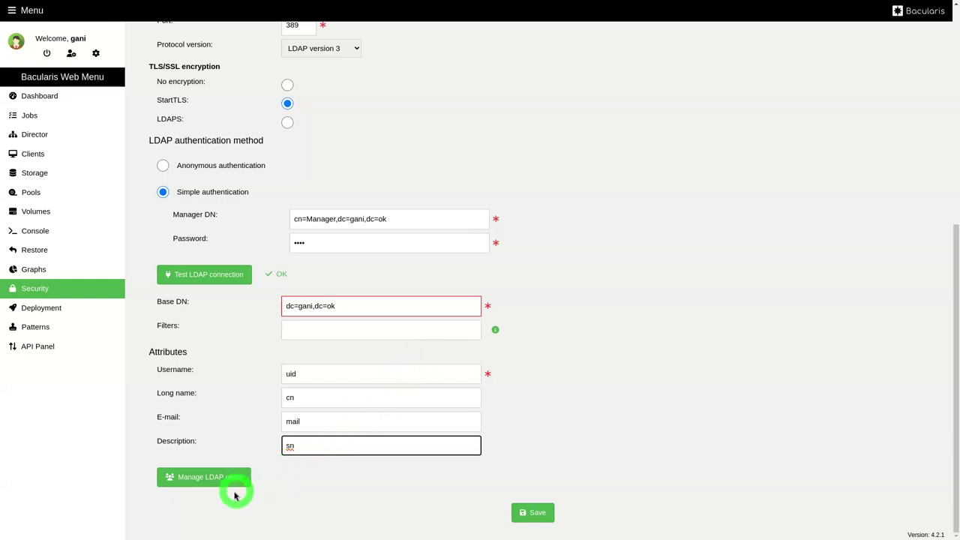
Open the LDAP user list and browse through its pages, returning to the first page.
{"action": "left_click", "coordinate": [198, 481]}
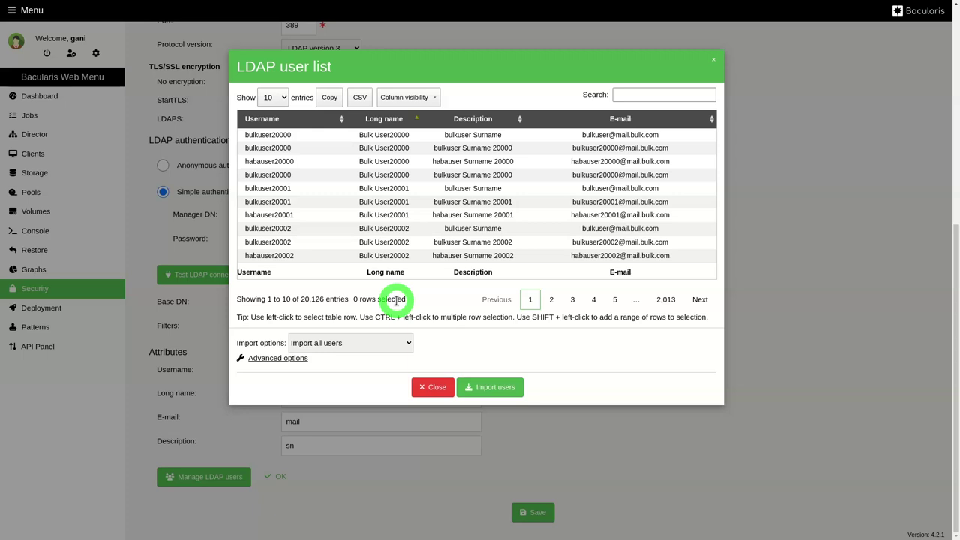
{"action": "left_click", "coordinate": [591, 299]}
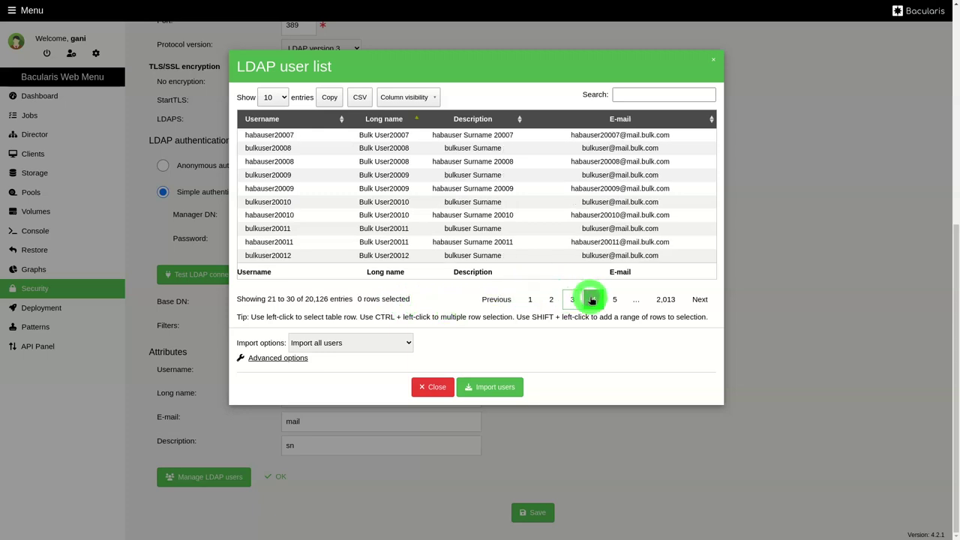
{"action": "left_click", "coordinate": [532, 300]}
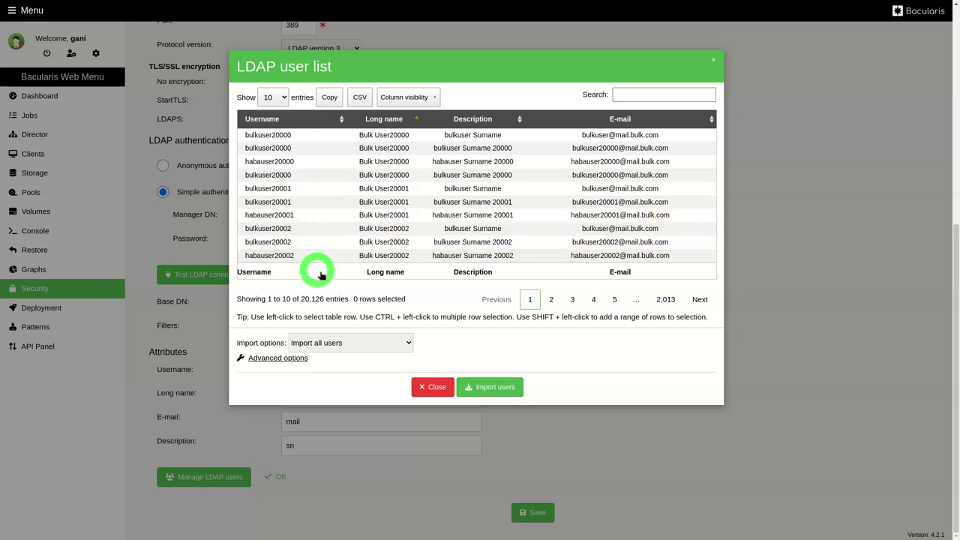
Choose to import selected users only, and try marking four user rows and clearing that selection.
{"action": "left_click", "coordinate": [357, 343]}
{"action": "left_click", "coordinate": [357, 372]}
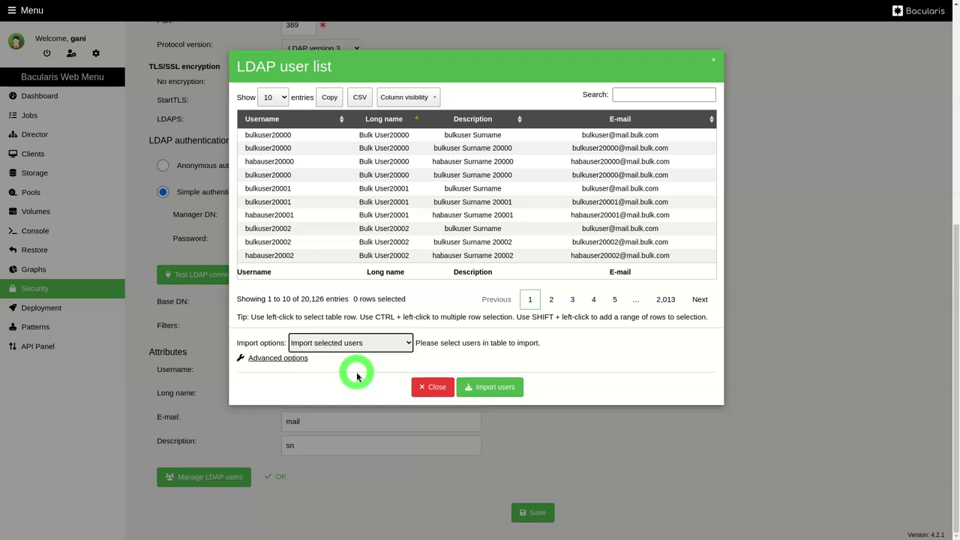
{"action": "left_click", "coordinate": [388, 215]}
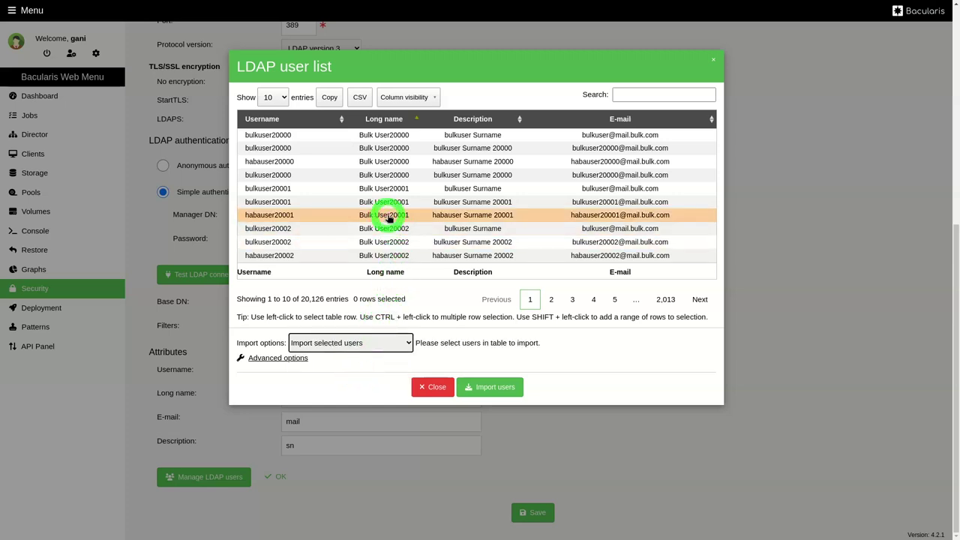
{"action": "left_click", "coordinate": [393, 190], "text": "ctrl"}
{"action": "left_click", "coordinate": [396, 135], "text": "ctrl"}
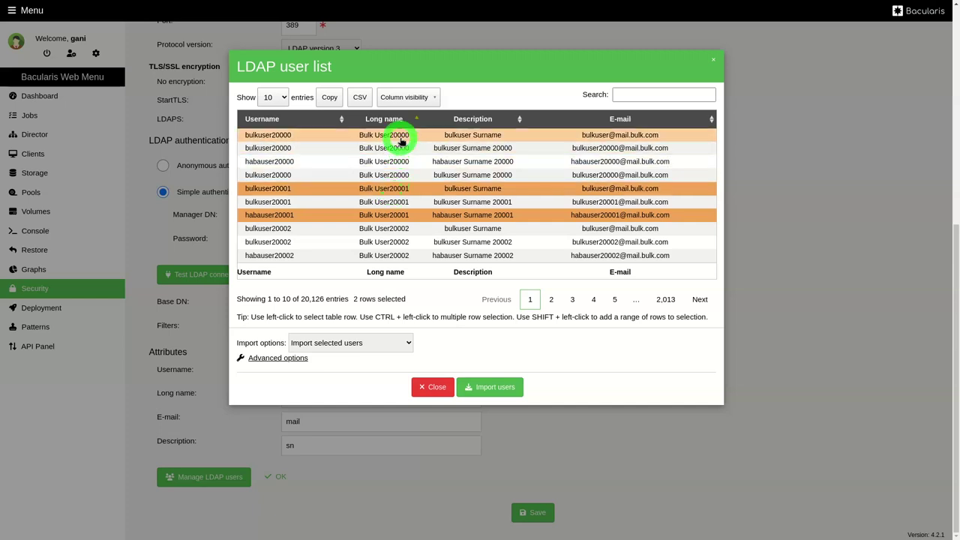
{"action": "left_click", "coordinate": [397, 150], "text": "ctrl"}
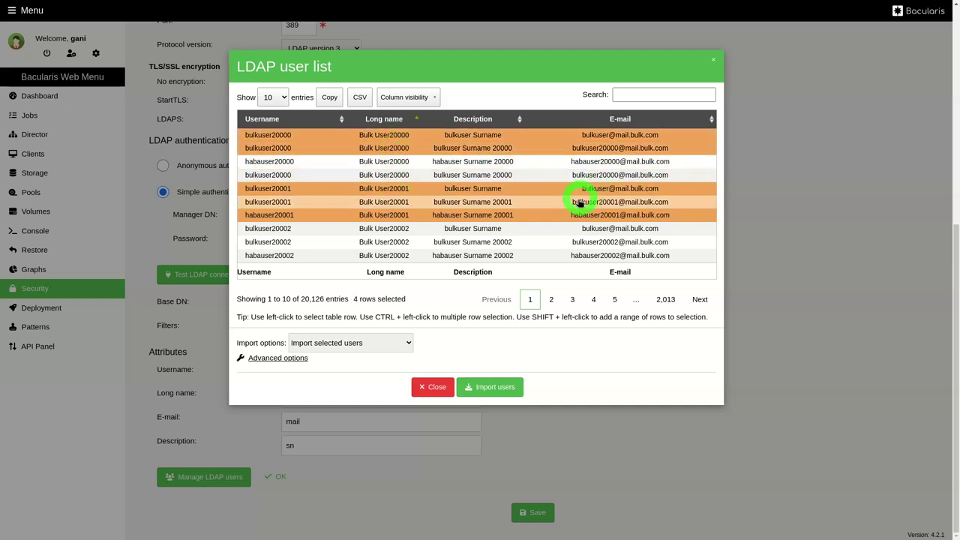
{"action": "left_click", "coordinate": [390, 216], "text": "ctrl"}
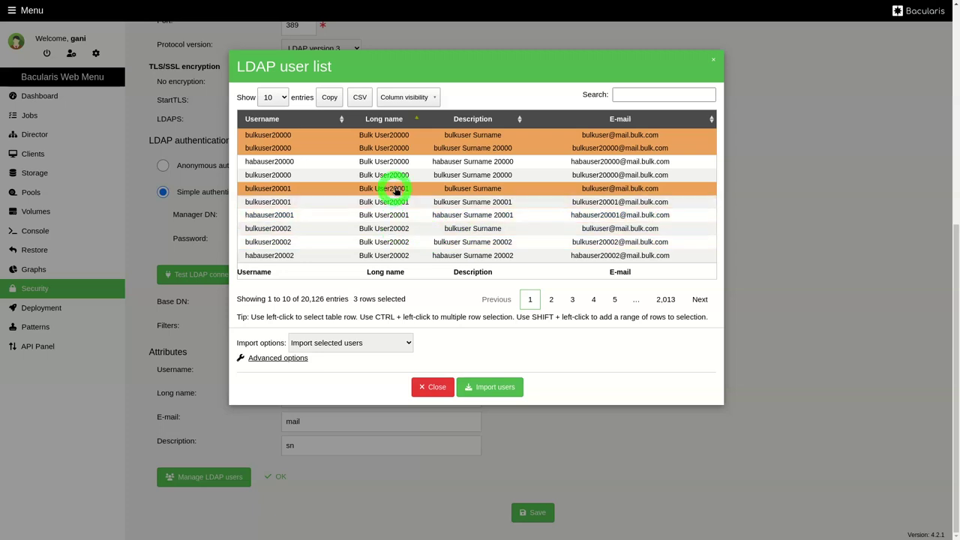
{"action": "left_click", "coordinate": [391, 189], "text": "ctrl"}
{"action": "left_click", "coordinate": [396, 148], "text": "ctrl"}
{"action": "left_click", "coordinate": [403, 136], "text": "ctrl"}
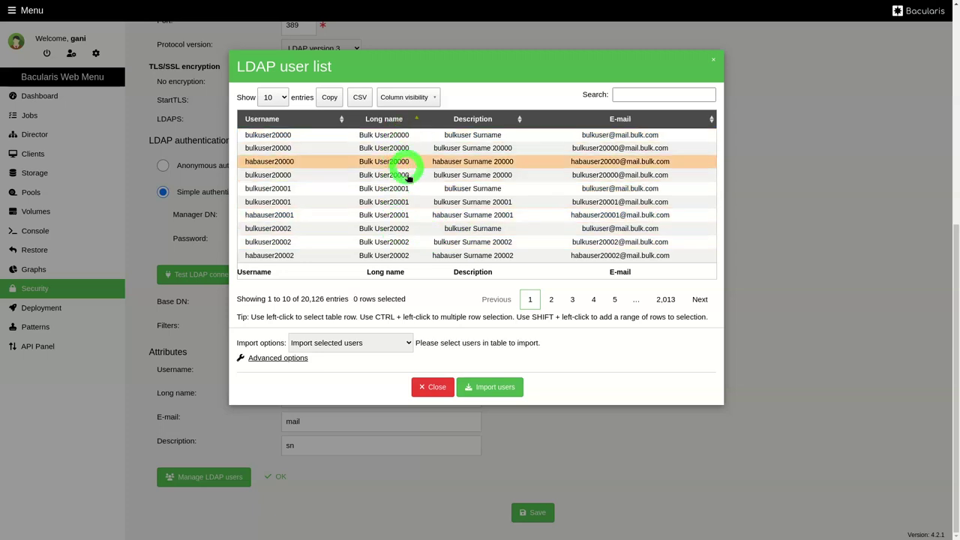
Limit the import to users whose username contains bulkuser24, and narrow that criterion to bulkuser241.
{"action": "left_click", "coordinate": [368, 344]}
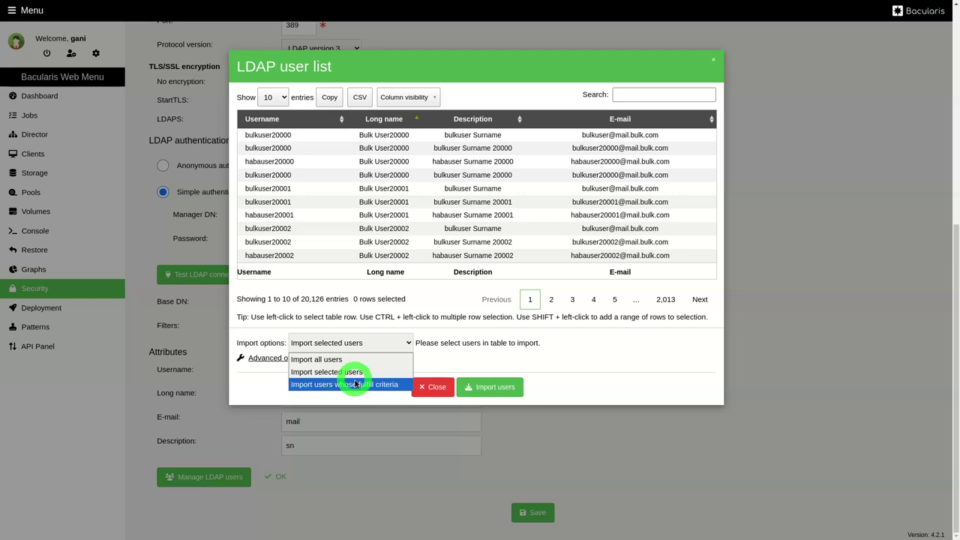
{"action": "left_click", "coordinate": [355, 384]}
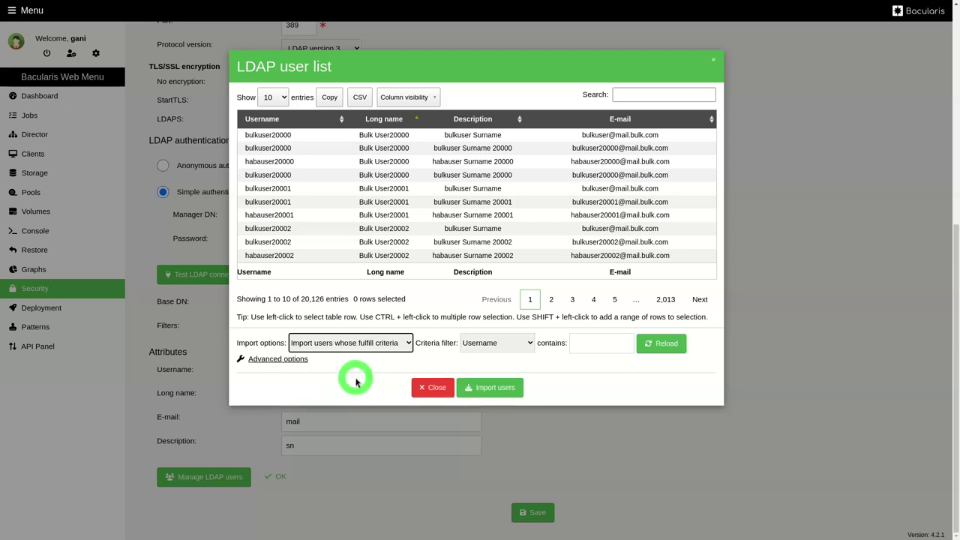
{"action": "left_click", "coordinate": [526, 344]}
{"action": "left_click", "coordinate": [527, 345]}
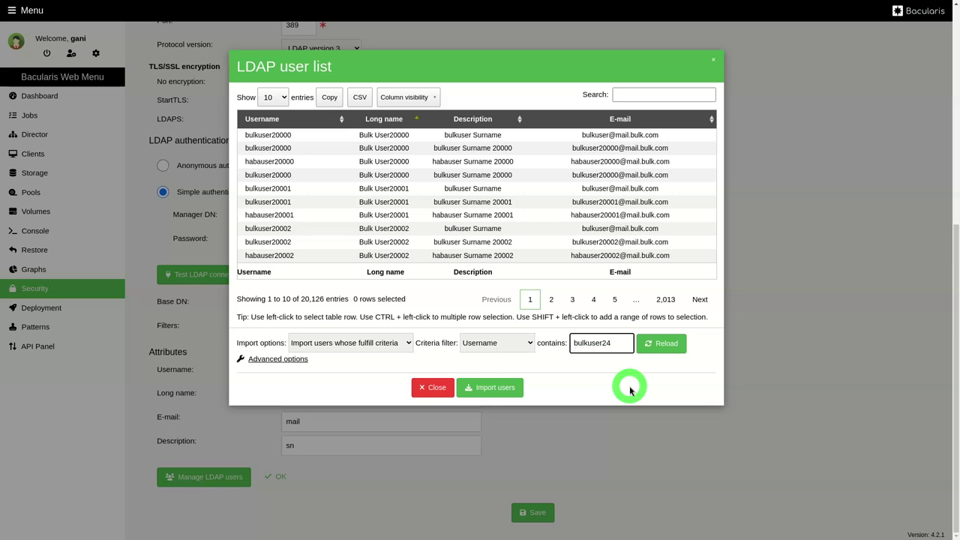
{"action": "left_click", "coordinate": [656, 345]}
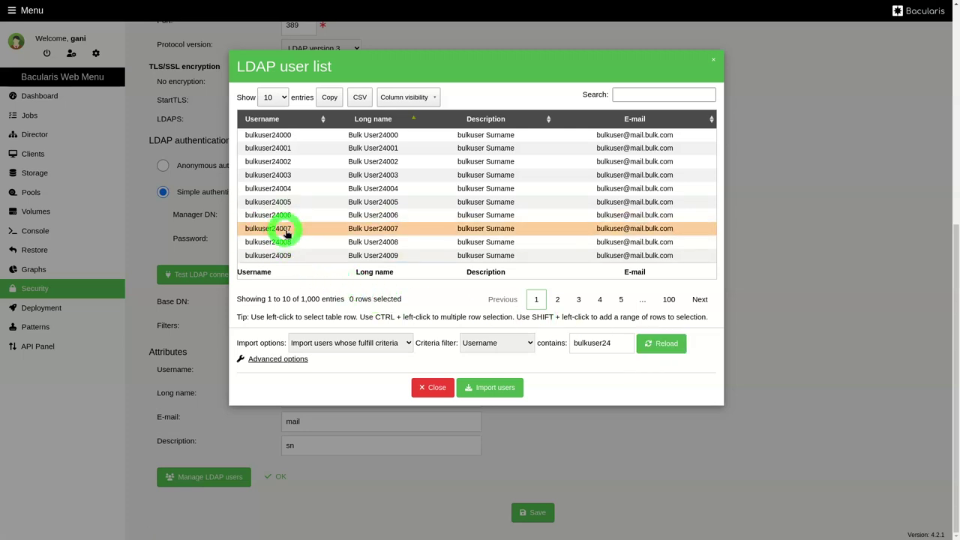
{"action": "left_click", "coordinate": [316, 298]}
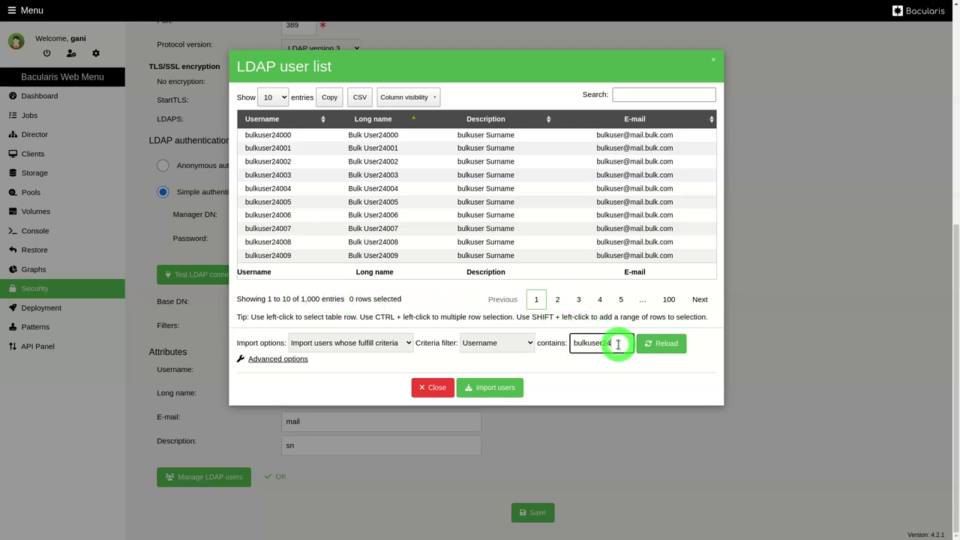
{"action": "left_click", "coordinate": [668, 348]}
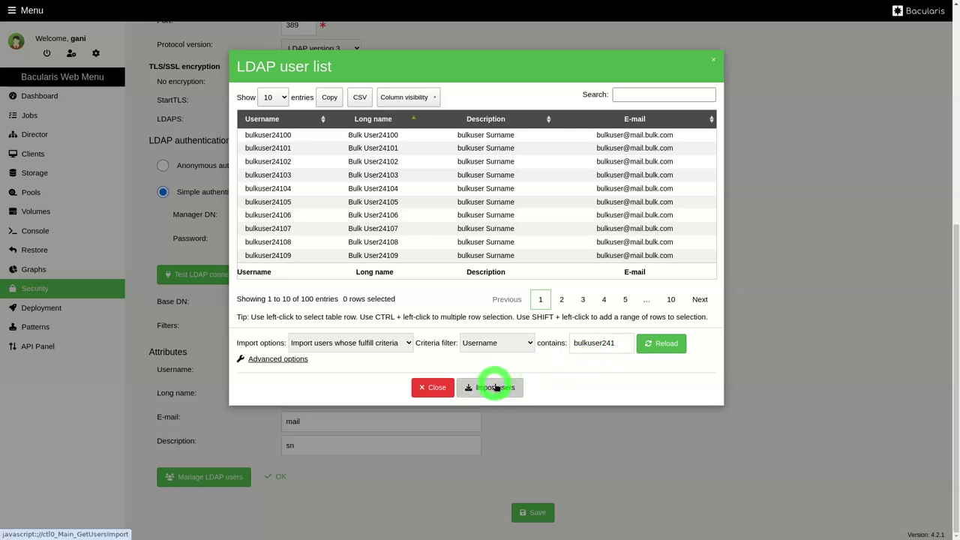
Review the advanced import options for overwriting users, default role, API hosts and IP address restrictions, and collapse them.
{"action": "left_click", "coordinate": [274, 359]}
{"action": "scroll", "coordinate": [293, 365], "scroll_direction": "down", "scroll_amount": 5}
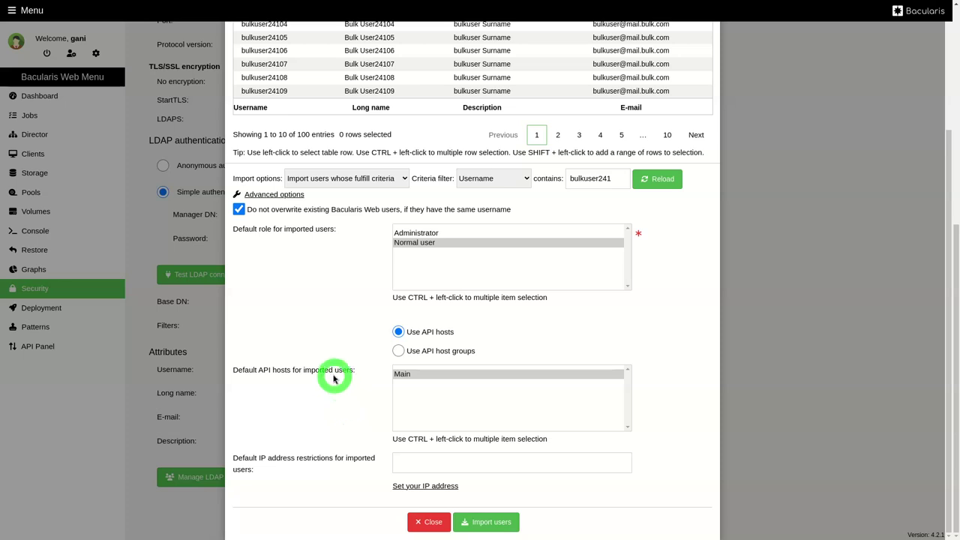
{"action": "left_click", "coordinate": [290, 196]}
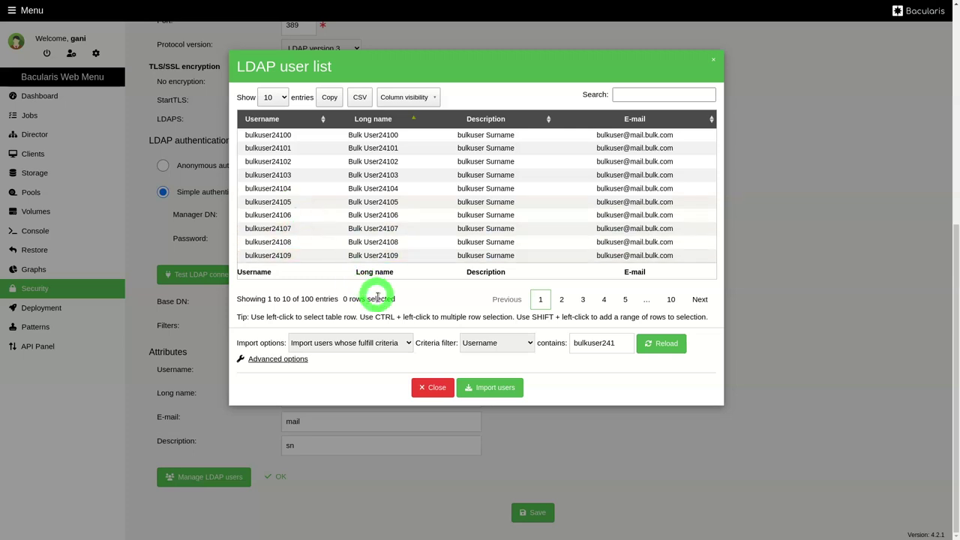
Import the filtered LDAP users and save the security settings.
{"action": "left_click", "coordinate": [500, 389]}
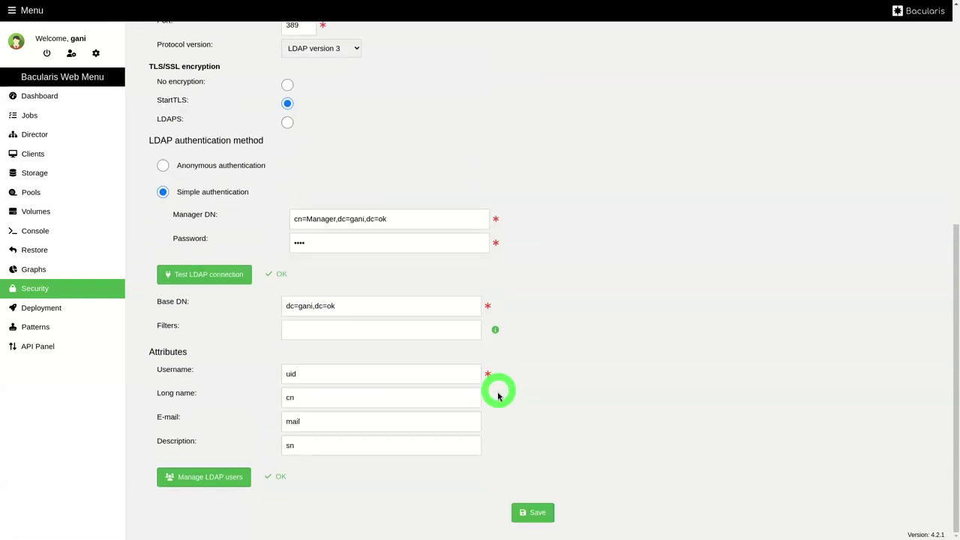
{"action": "left_click", "coordinate": [534, 512]}
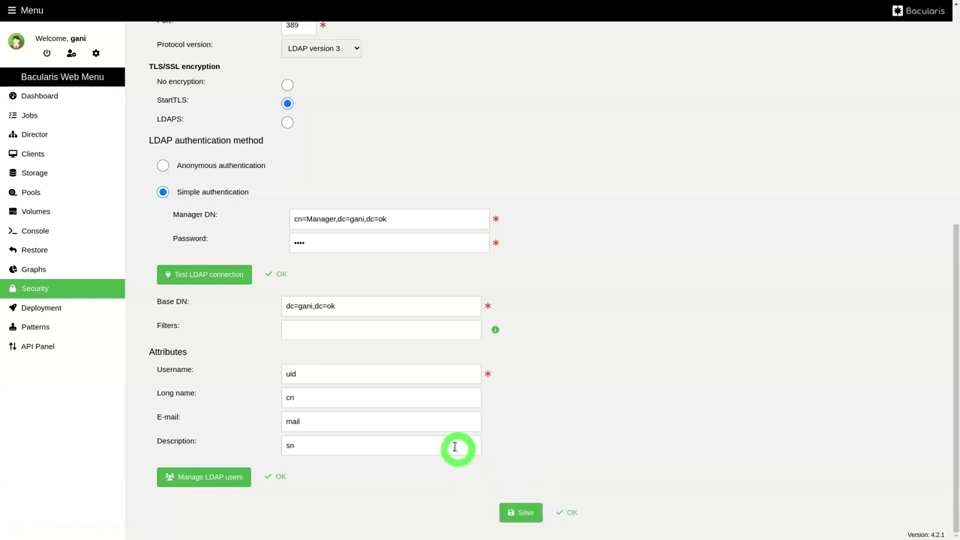
Examine the imported accounts in the security users list, checking pages 2, 3 and 11 and returning to the first page.
{"action": "scroll", "coordinate": [290, 319], "scroll_direction": "up", "scroll_amount": 5}
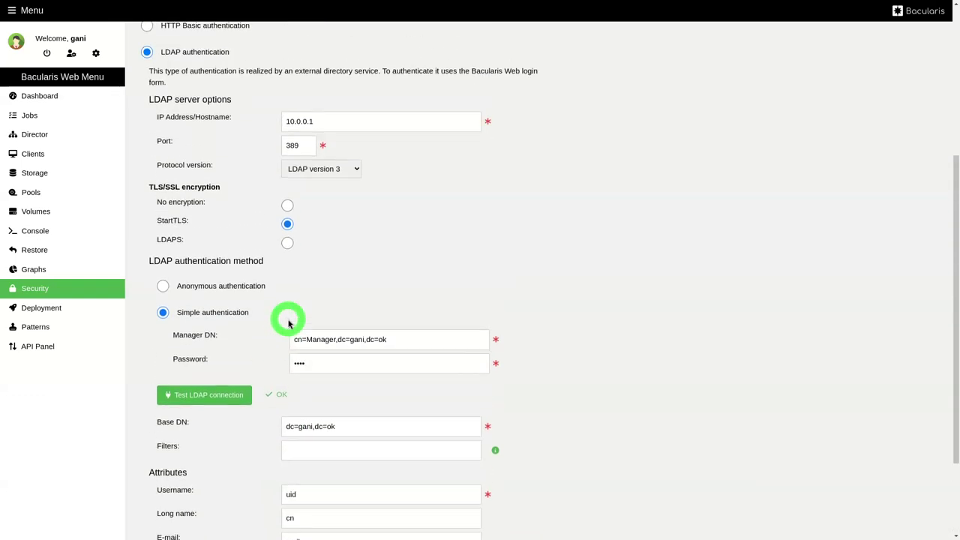
{"action": "scroll", "coordinate": [290, 319], "scroll_direction": "up", "scroll_amount": 1}
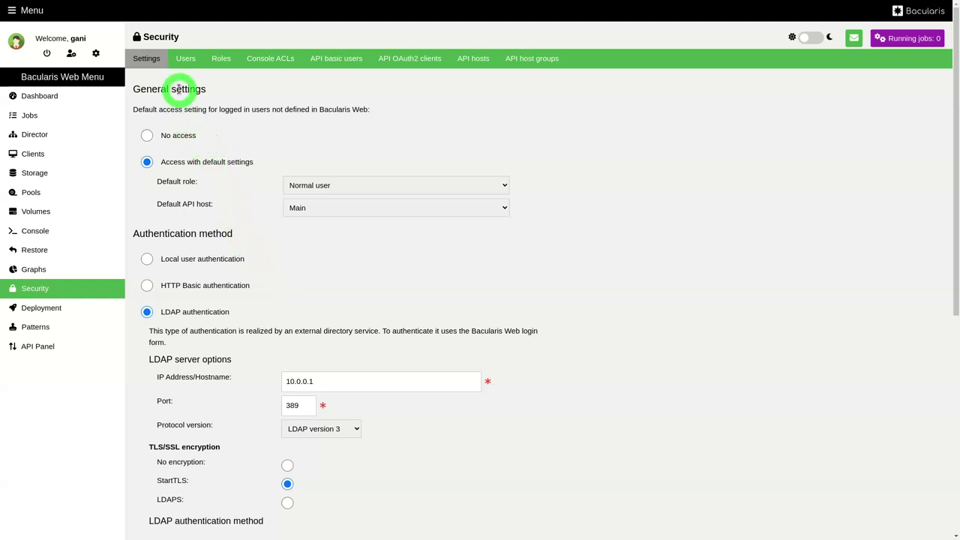
{"action": "left_click", "coordinate": [185, 60]}
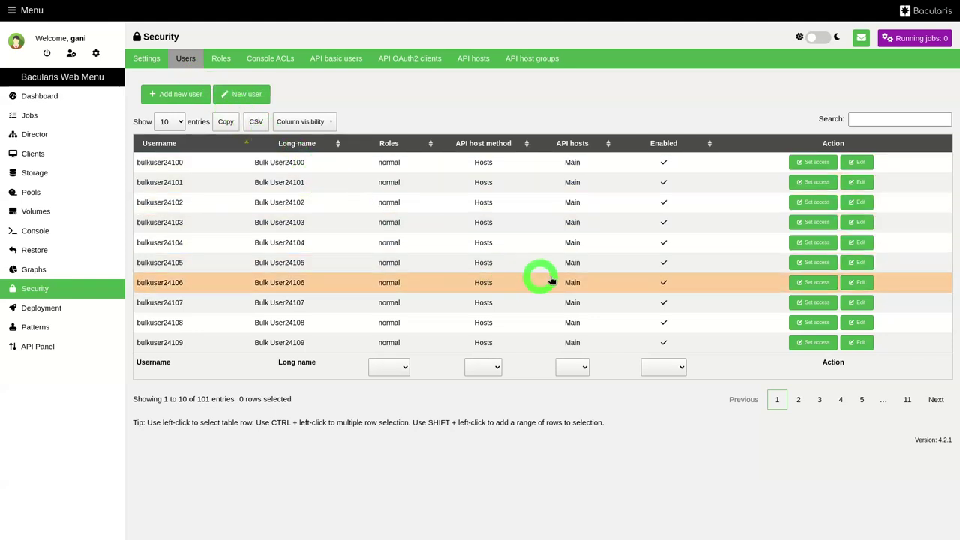
{"action": "left_click", "coordinate": [798, 399]}
{"action": "left_click", "coordinate": [818, 399]}
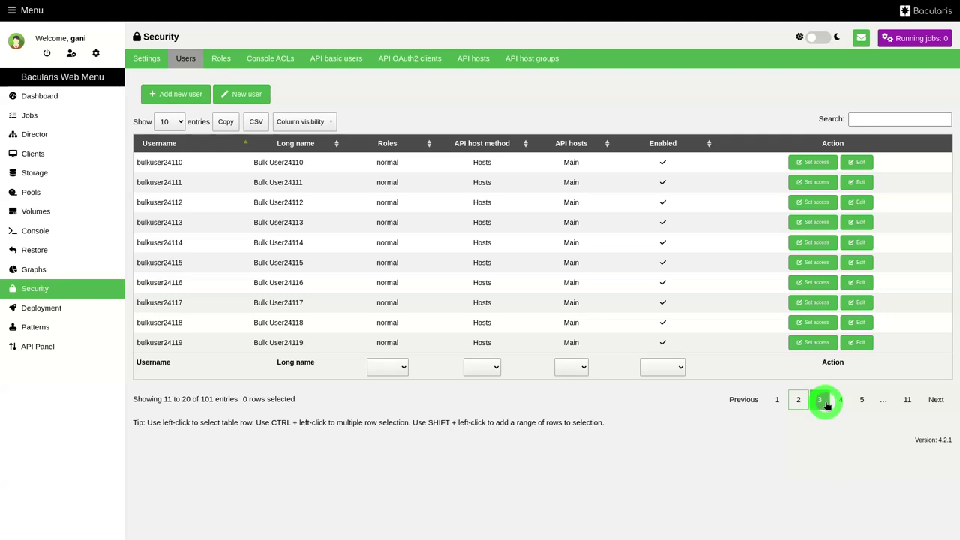
{"action": "left_click", "coordinate": [906, 398]}
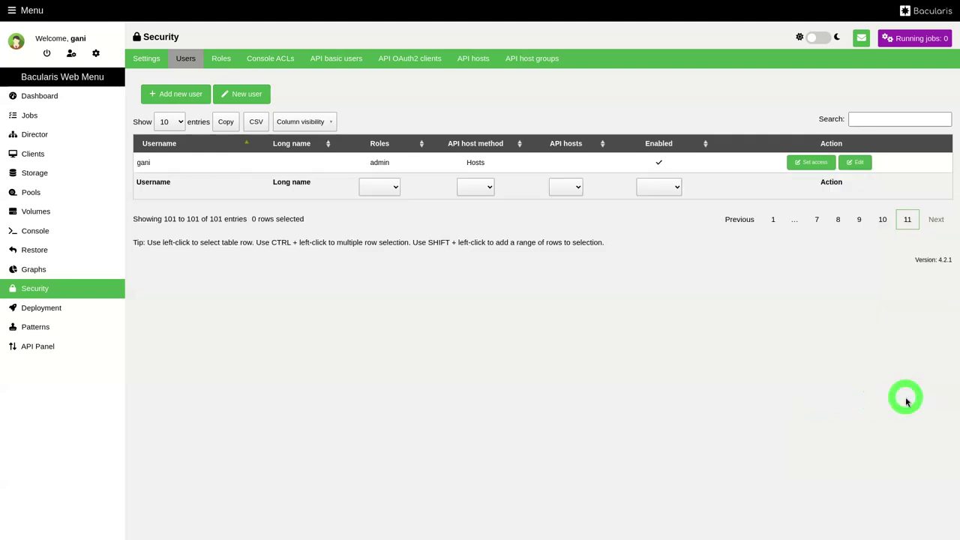
{"action": "left_click", "coordinate": [768, 220]}
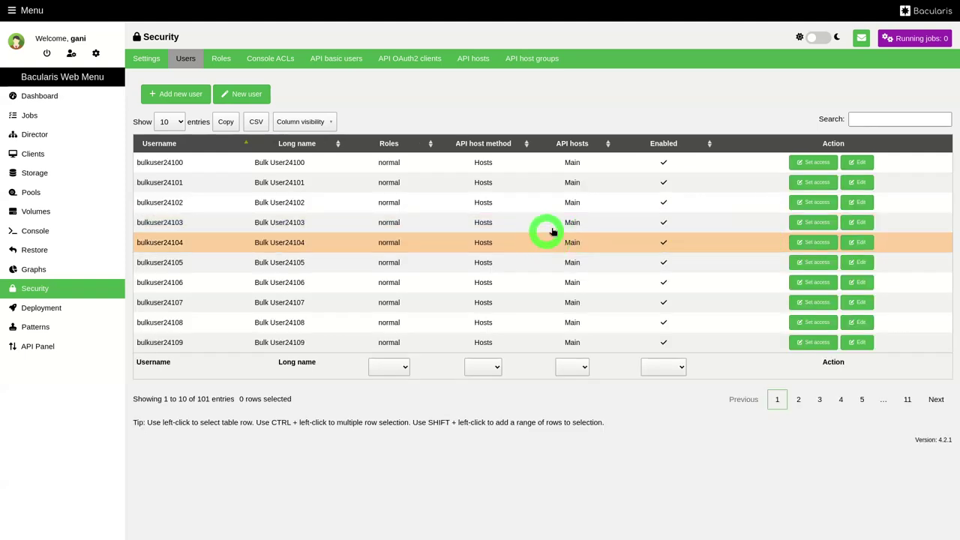
Change the role of user bulkuser24101 to Administrator and save the account.
{"action": "left_click", "coordinate": [857, 183]}
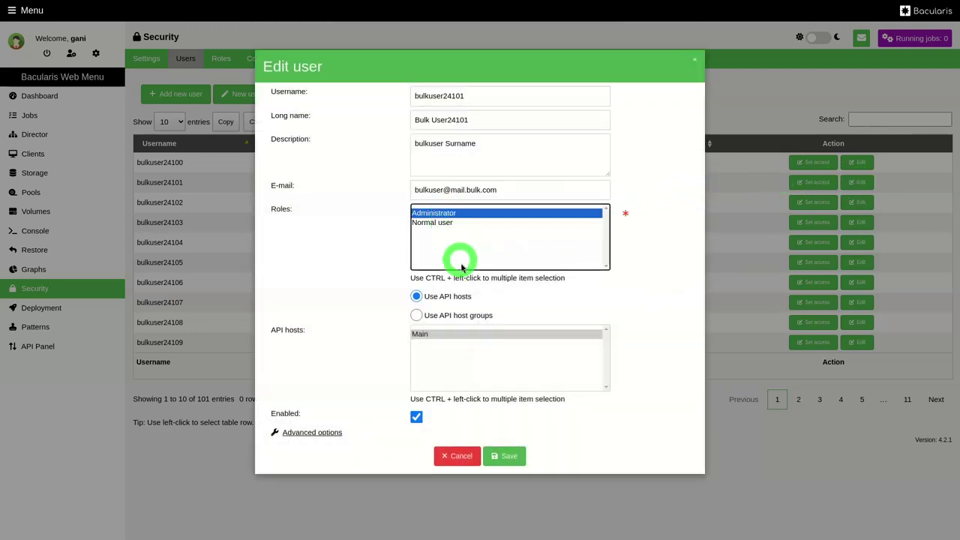
{"action": "left_click", "coordinate": [507, 454]}
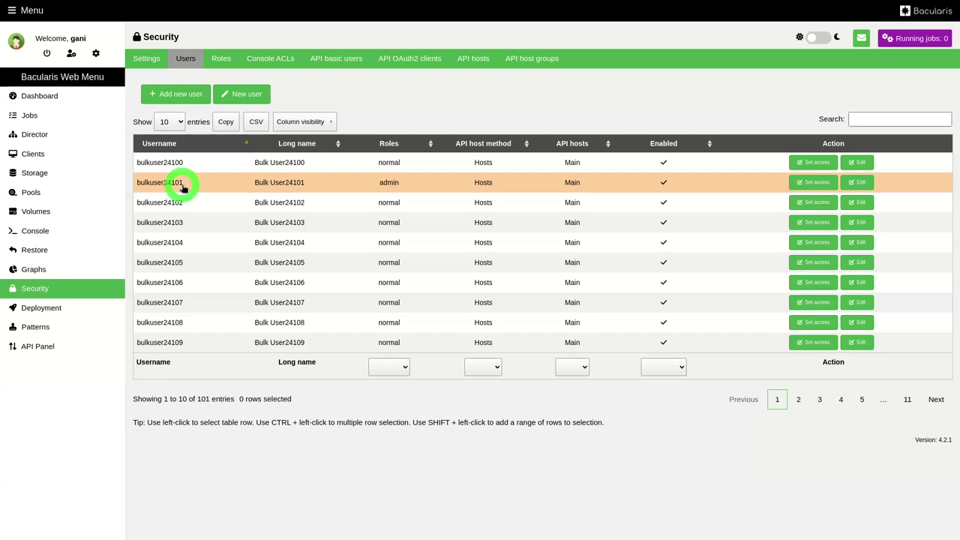
{"action": "left_click", "coordinate": [139, 185]}
{"action": "left_click", "coordinate": [264, 184]}
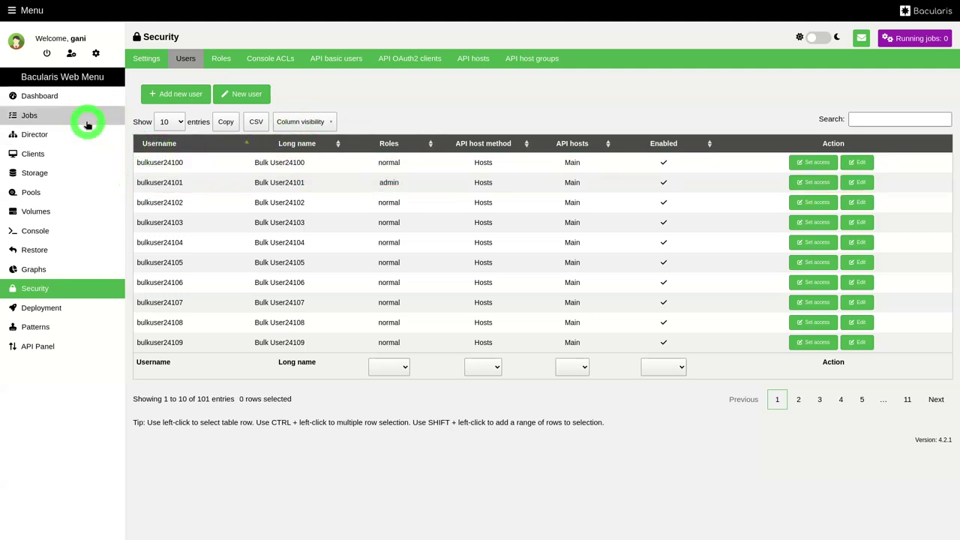
Log out, log in as bulkuser24101 with the account password, and open the security users list.
{"action": "left_click", "coordinate": [49, 56]}
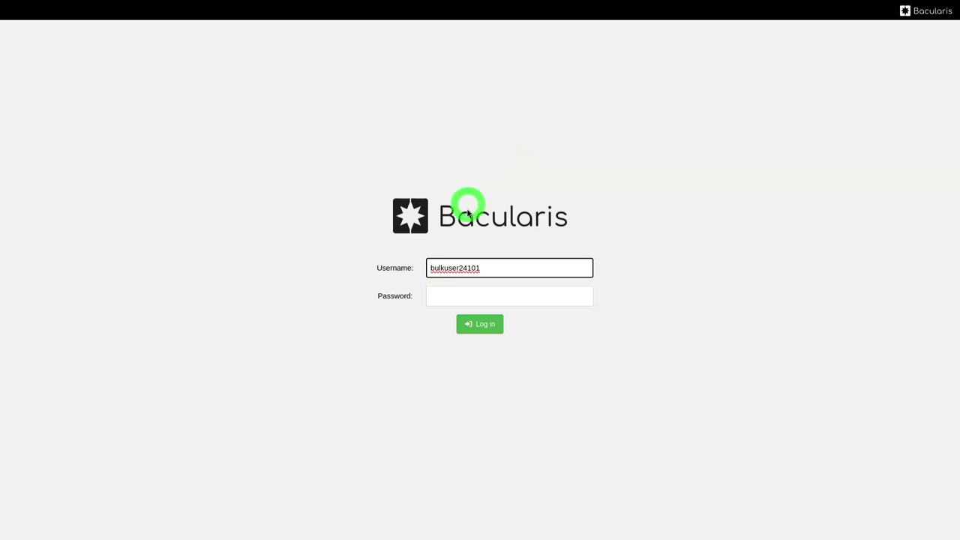
{"action": "left_click", "coordinate": [488, 296]}
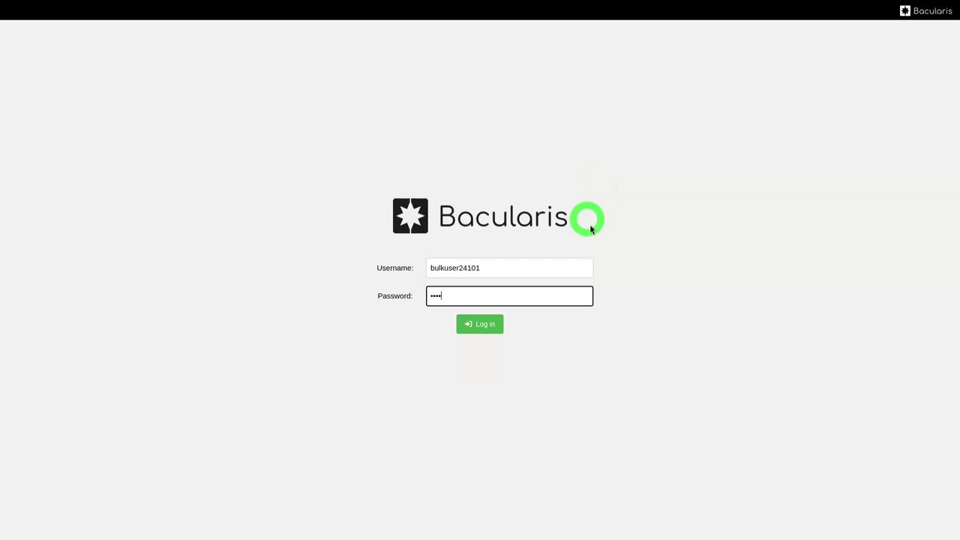
{"action": "left_click", "coordinate": [491, 327]}
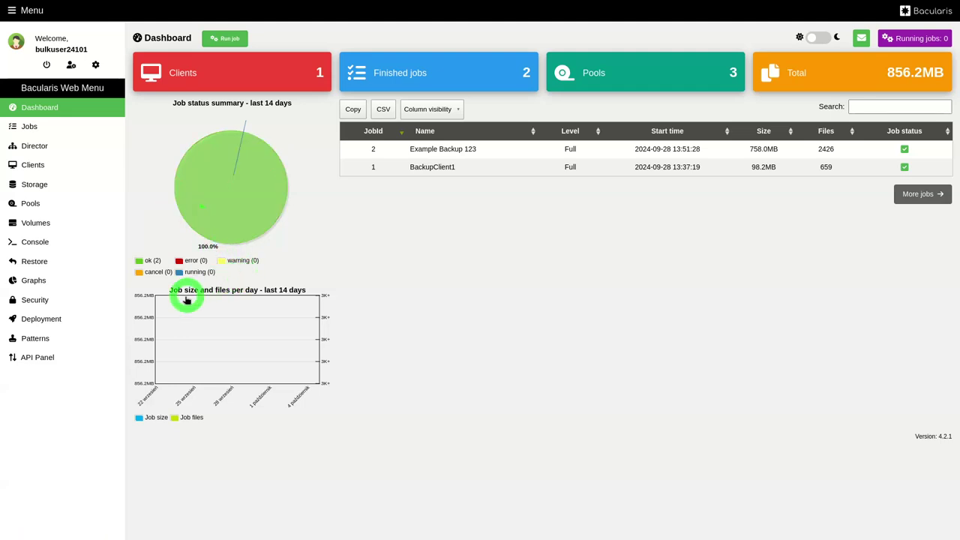
{"action": "left_click", "coordinate": [72, 301]}
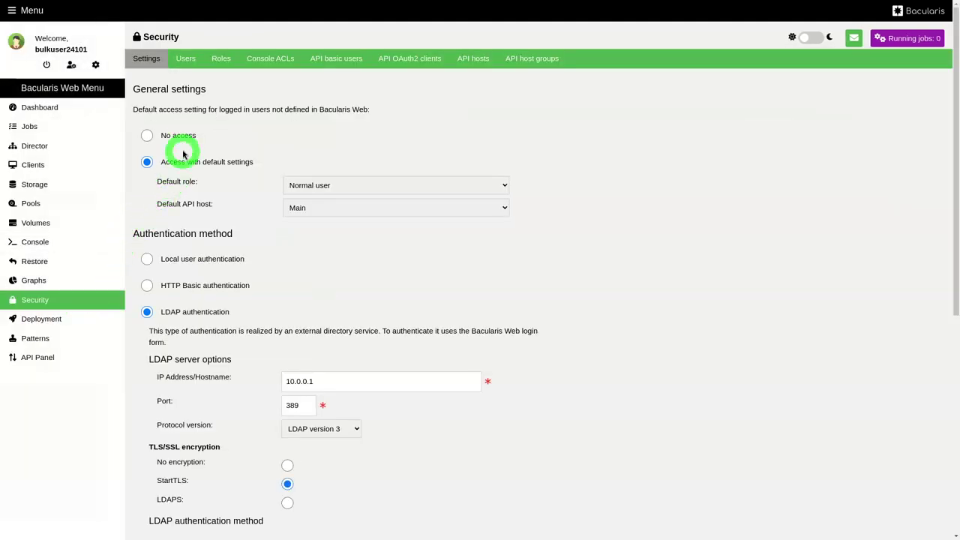
{"action": "left_click", "coordinate": [187, 62]}
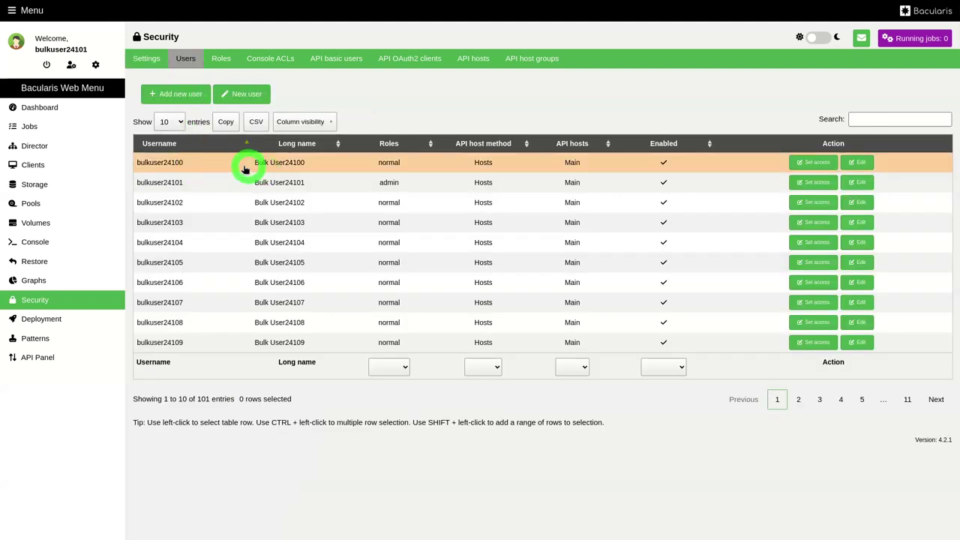
Log out of the current account and log in as bulkuser24100 with the account password.
{"action": "left_click", "coordinate": [48, 66]}
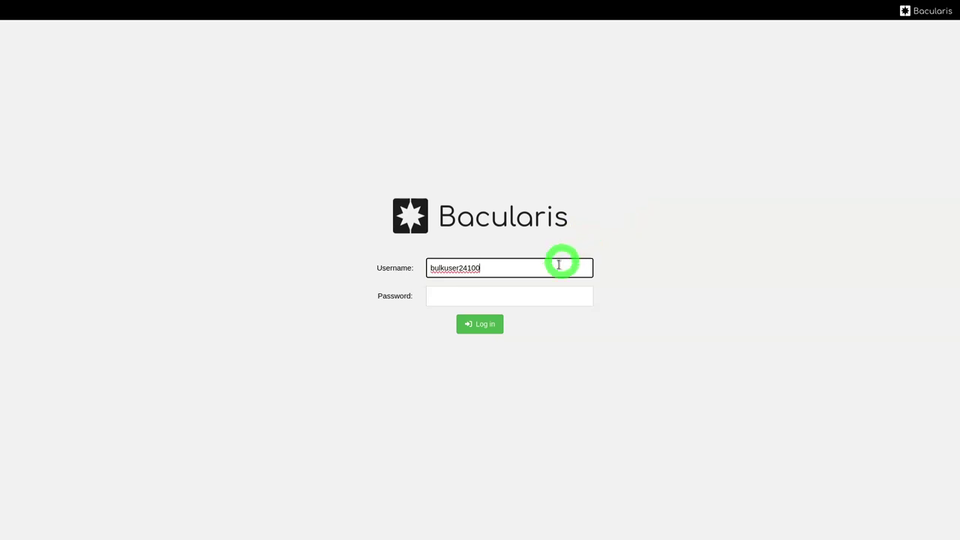
{"action": "left_click", "coordinate": [544, 295]}
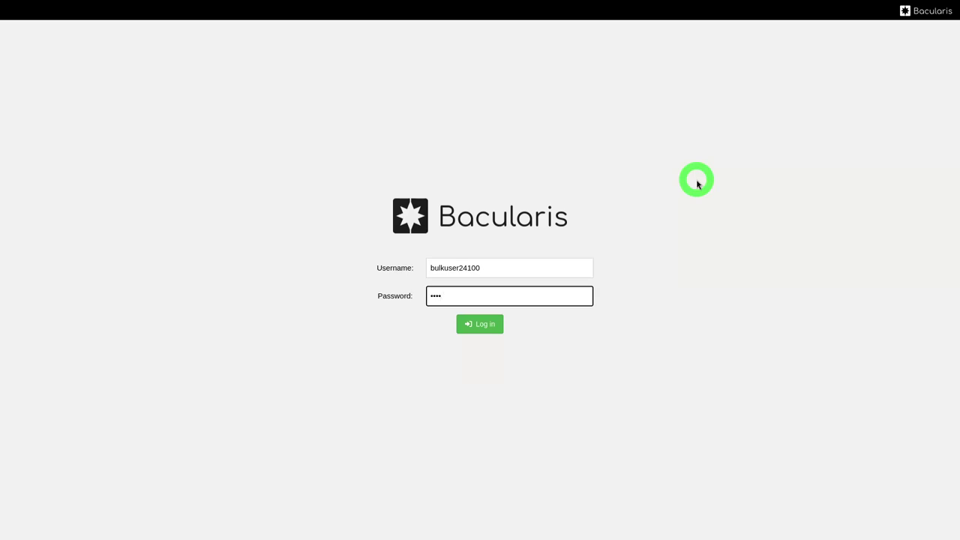
{"action": "left_click", "coordinate": [487, 323]}
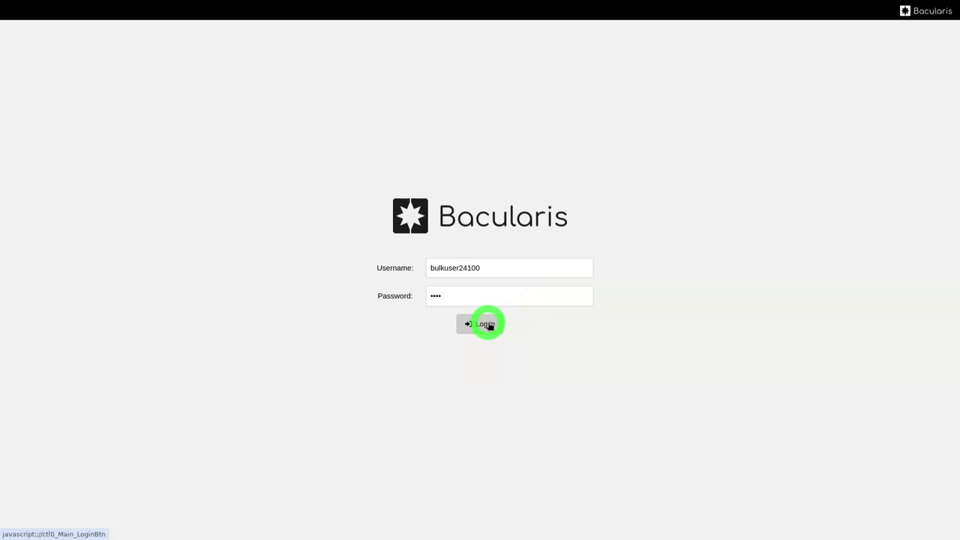